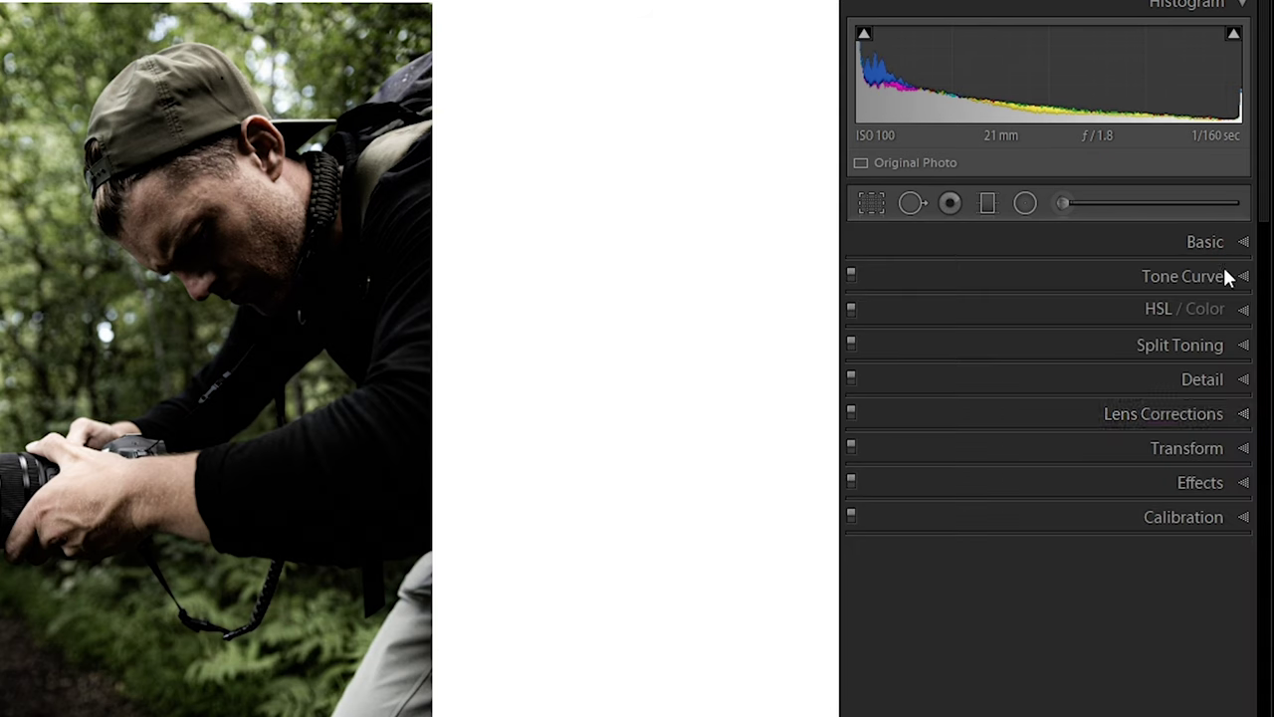
Expand the Split Toning panel for the forest portrait in the Develop module.
click(1185, 346)
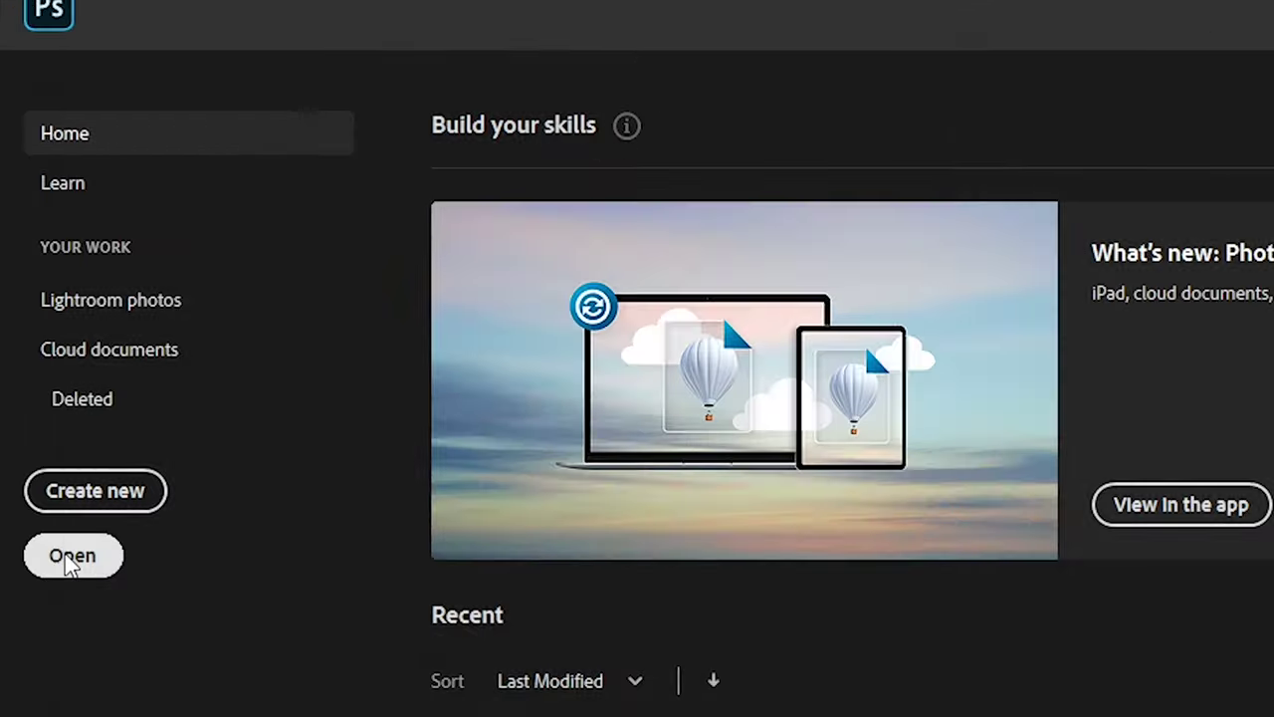
Open the raw file IMG_6862.CR3 from disk into Camera Raw.
click(36, 302)
double_click(368, 118)
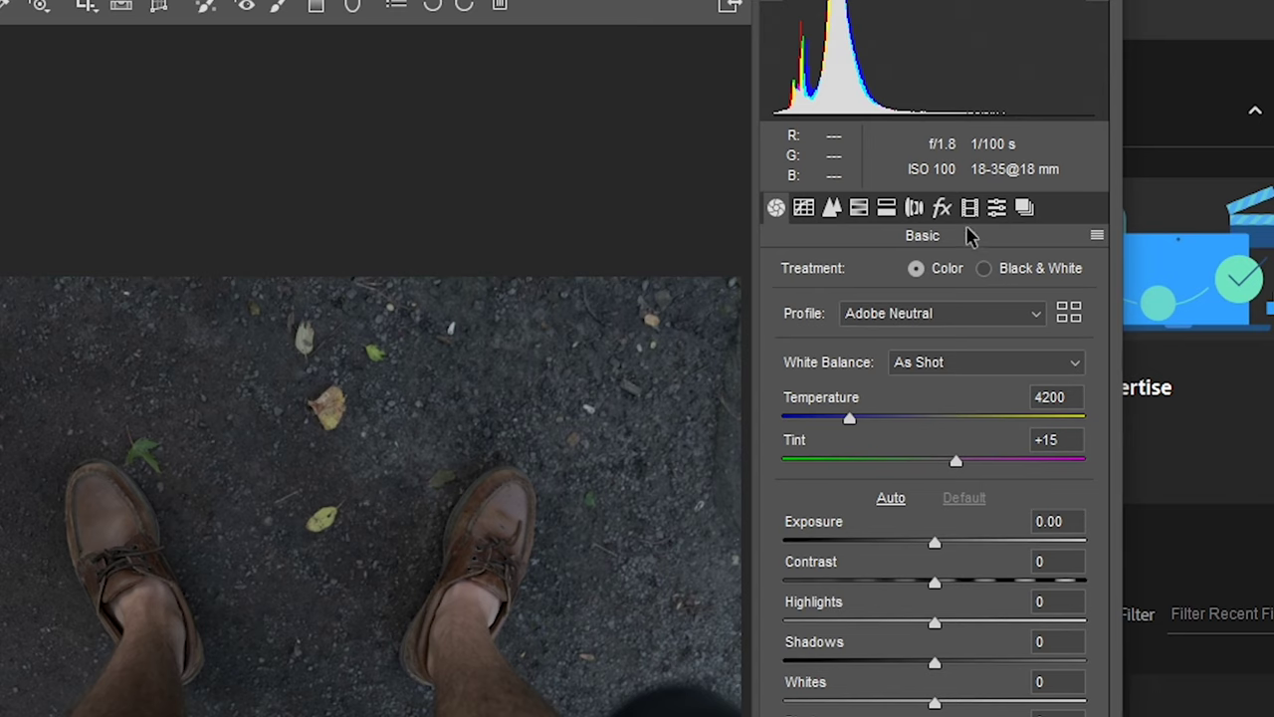
From the Presets list, try Palm and then apply the Kono preset to IMG_6862.CR3.
click(1007, 148)
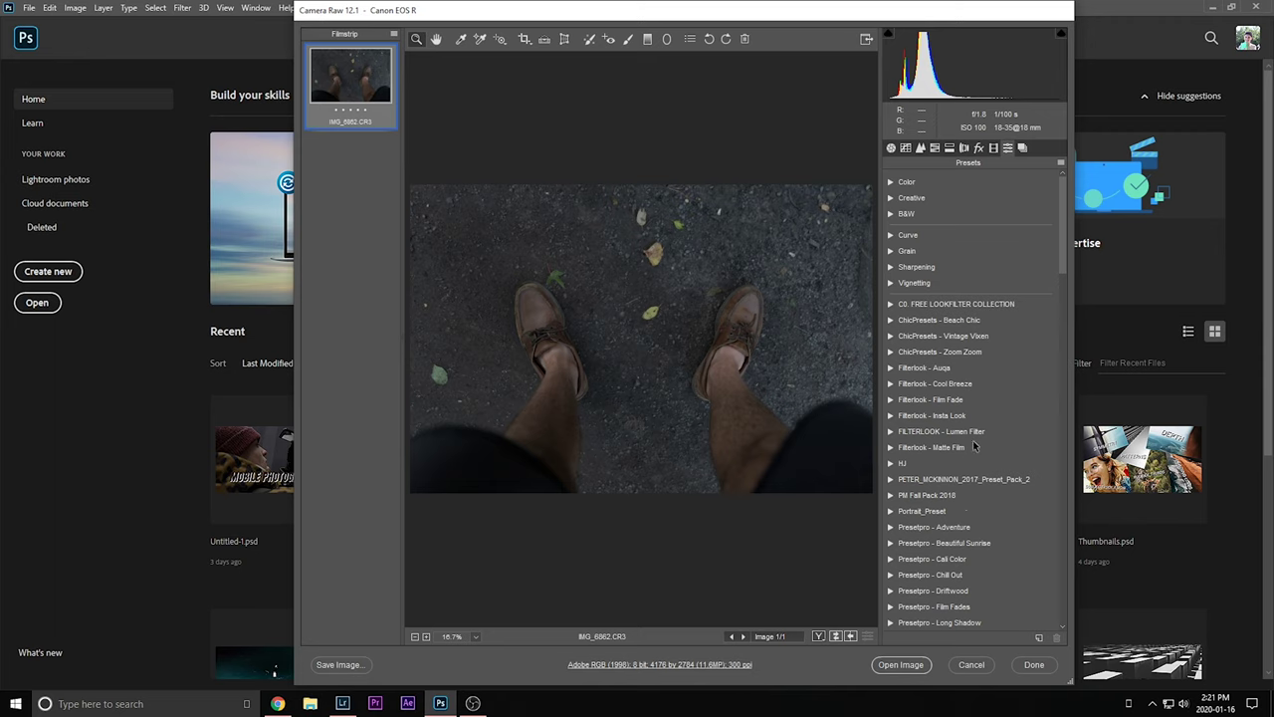
scroll(972, 440, down, 15)
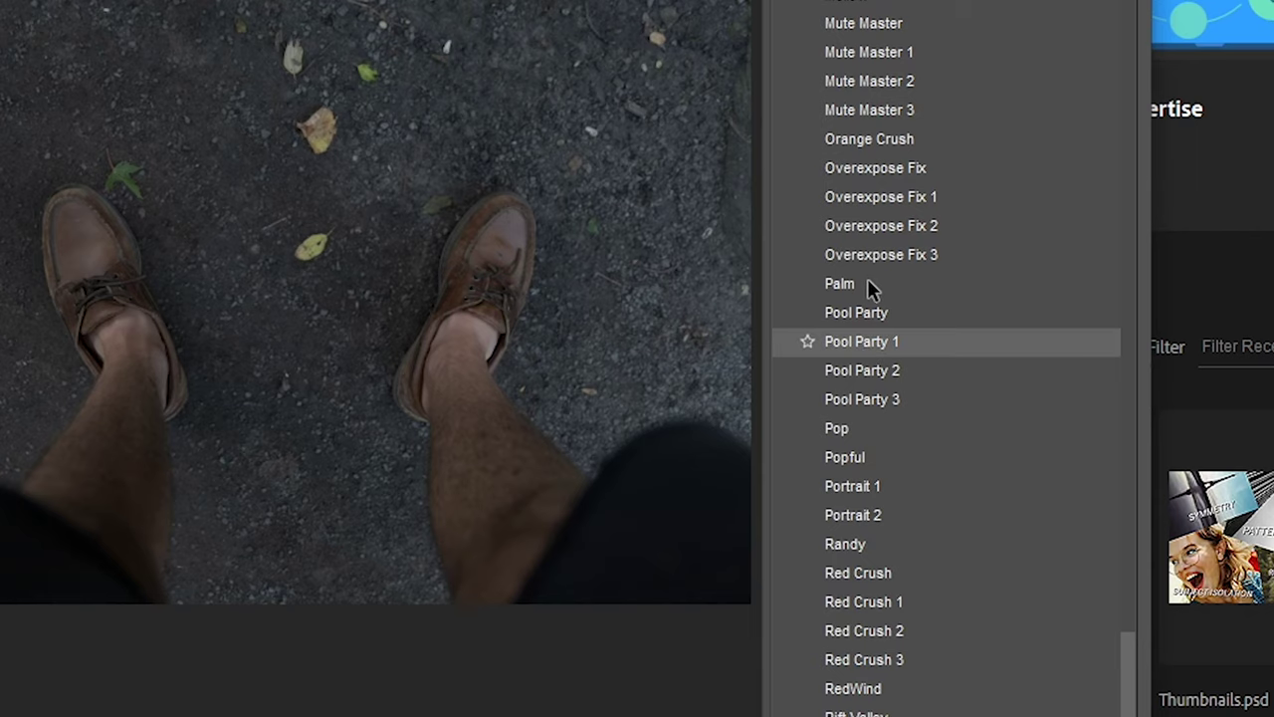
click(867, 285)
scroll(896, 299, up, 7)
click(841, 250)
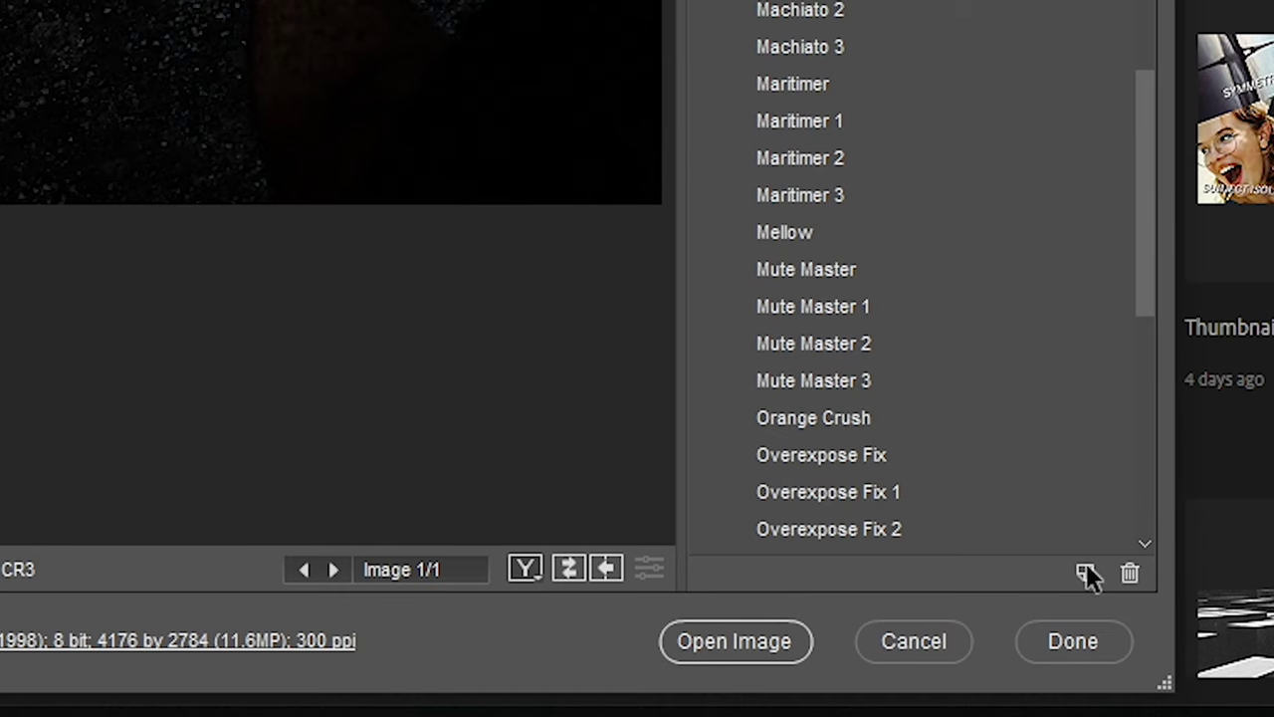
key(alt)
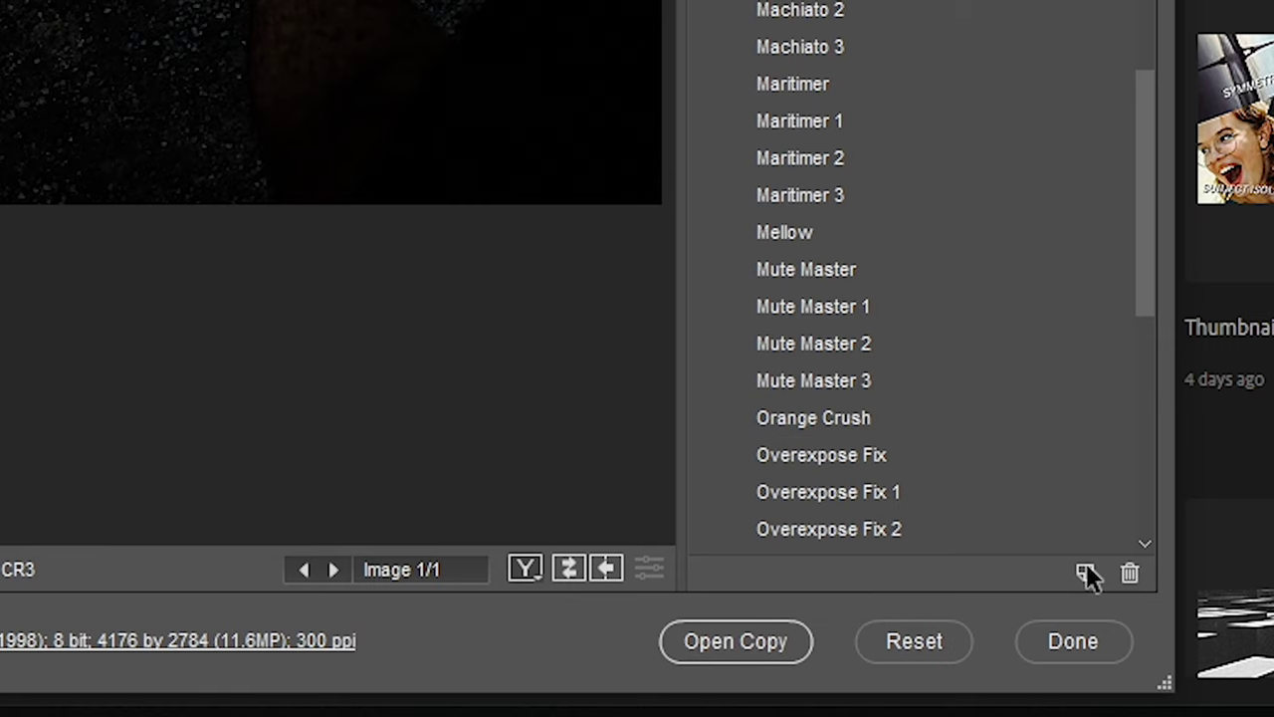
Create a profile named 'Kono' from the current settings, grouped under User Profiles.
alt+click(1086, 568)
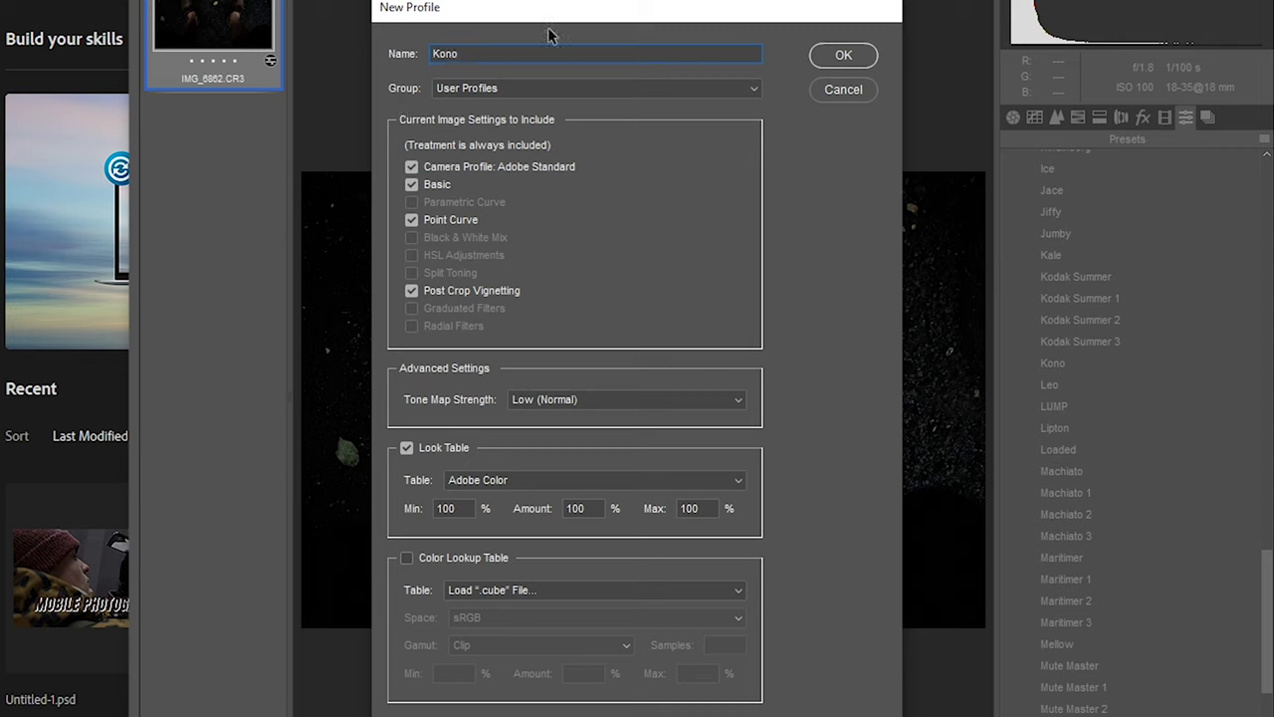
click(541, 88)
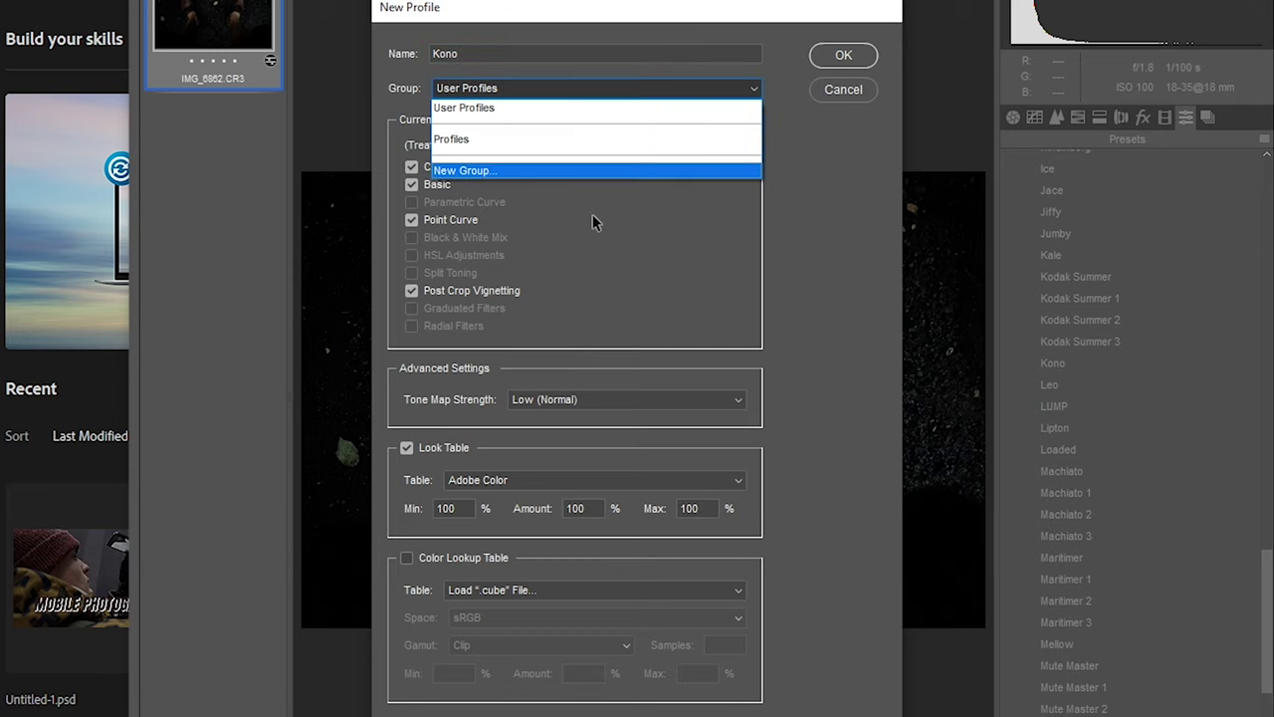
click(570, 114)
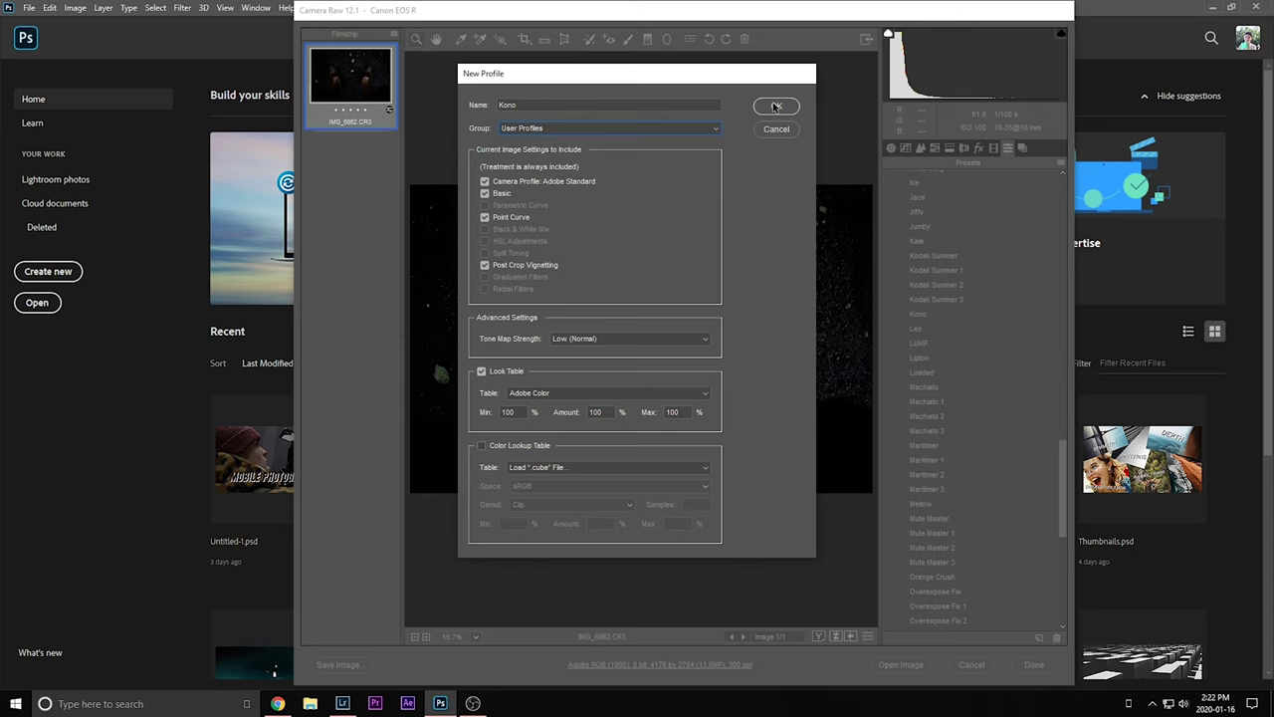
click(841, 94)
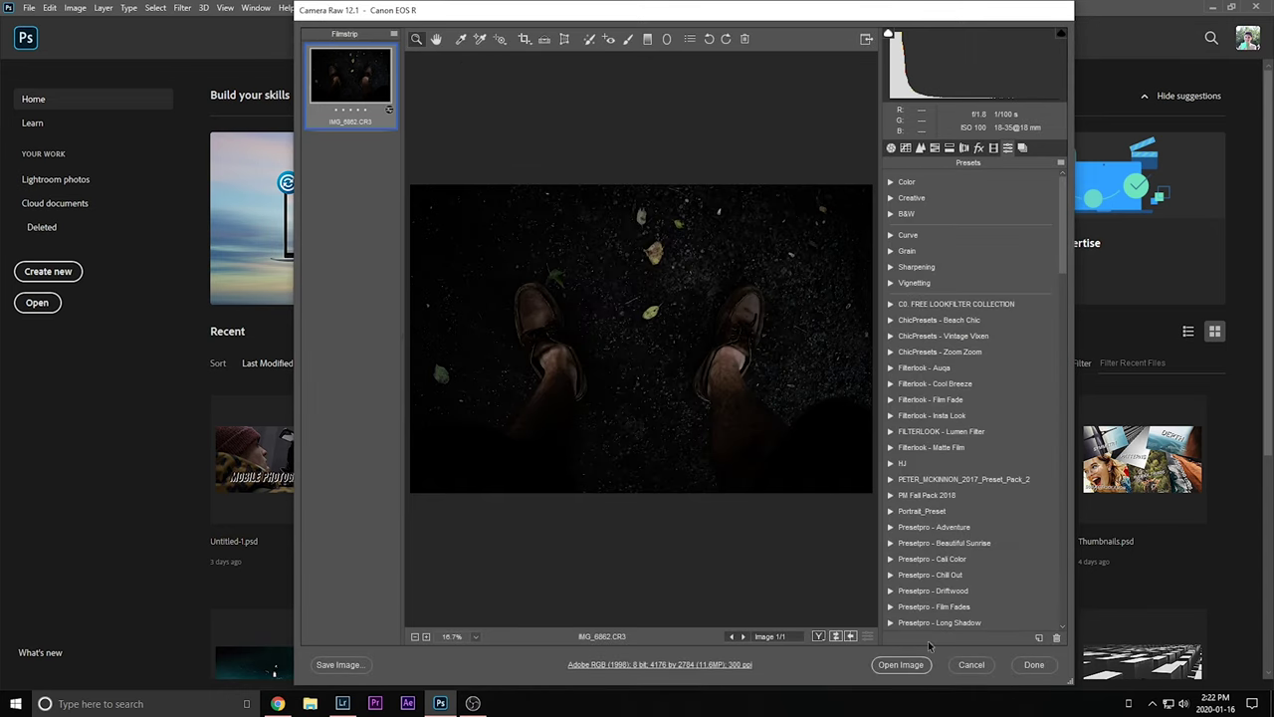
Cancel Camera Raw, minimize Photoshop, and back up the Europe Trip-2 catalog while quitting Lightroom.
click(971, 664)
click(1209, 7)
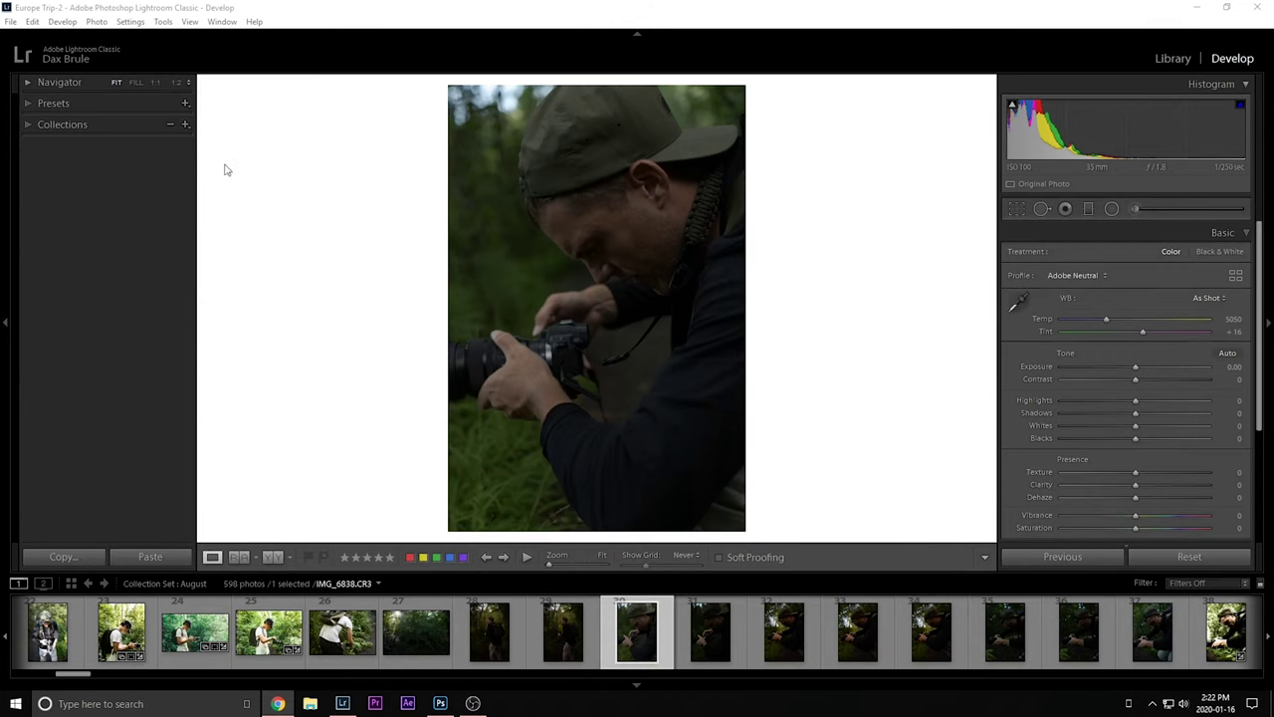
click(1254, 7)
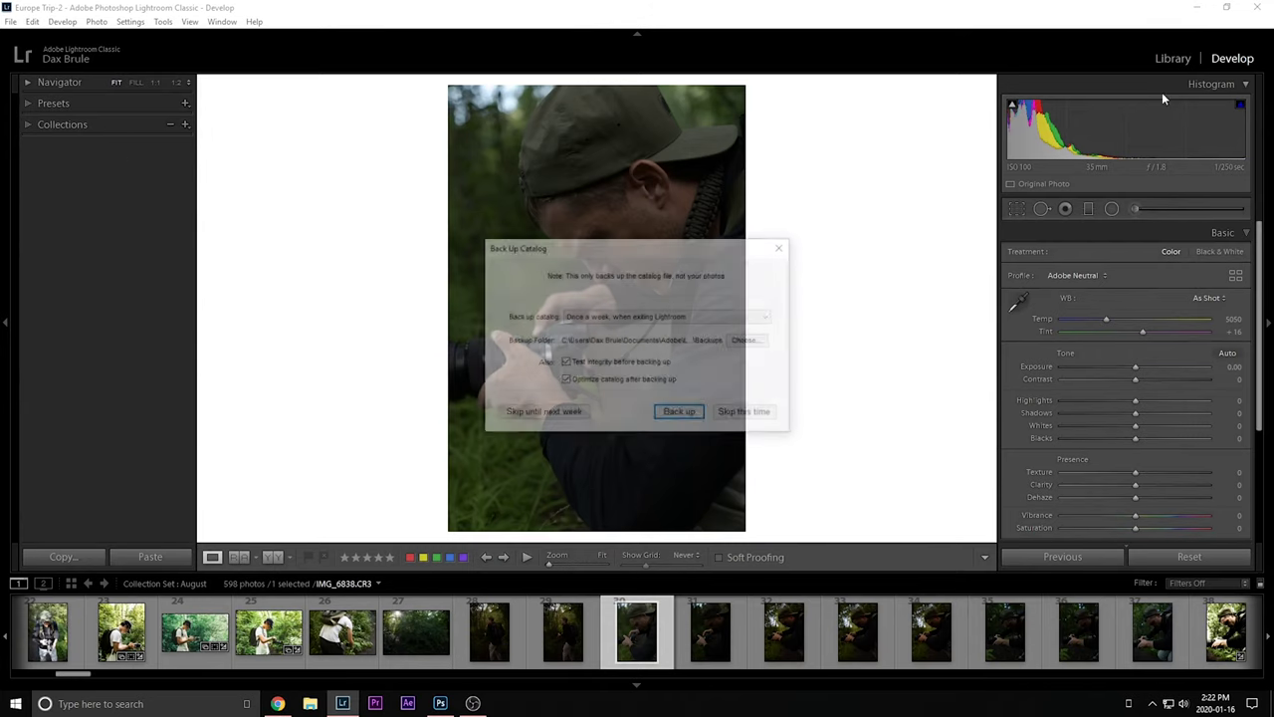
click(699, 414)
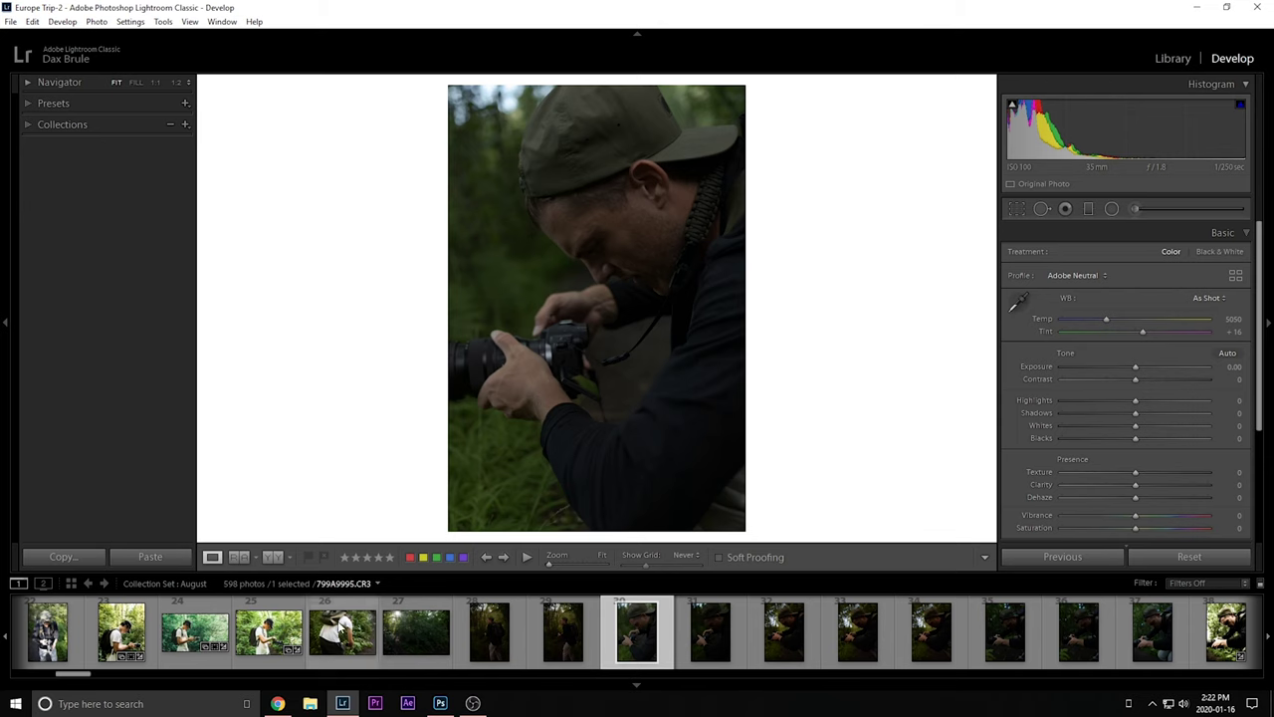
scroll(458, 661, down, 6)
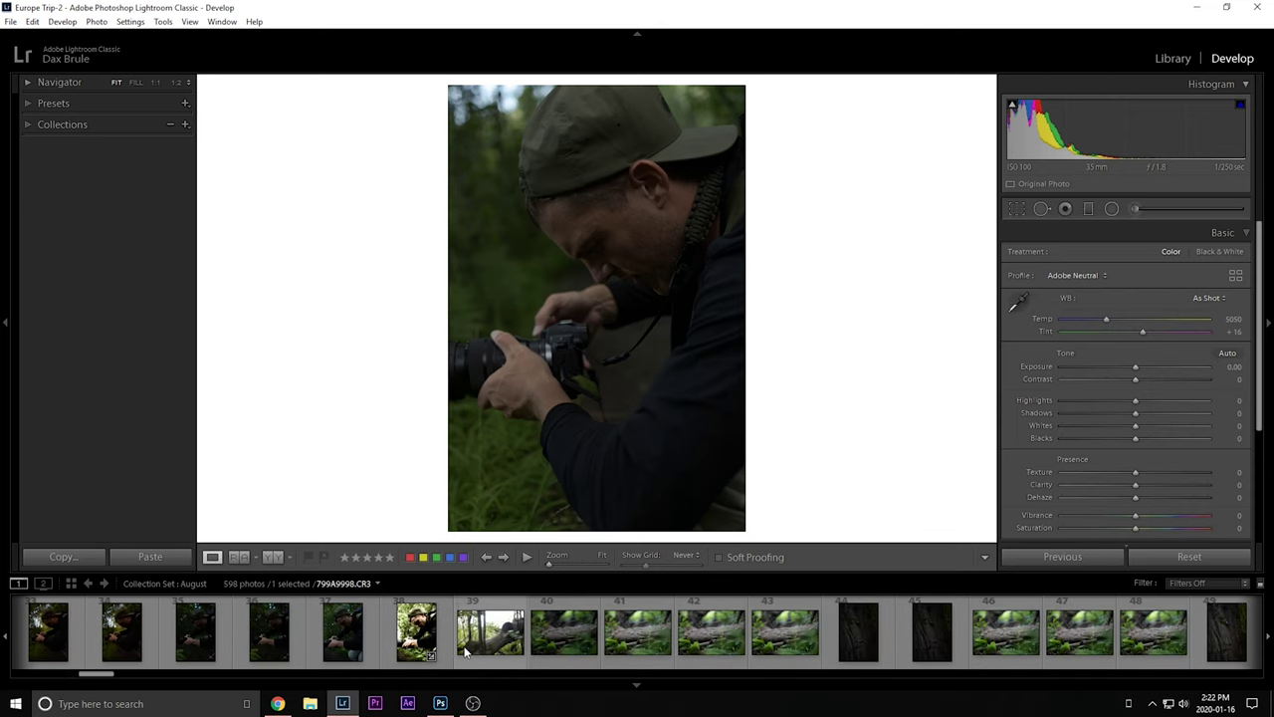
Load the IMG_6846 portrait, reset its develop settings, and raise exposure to about +1.20.
scroll(426, 644, up, 4)
click(810, 643)
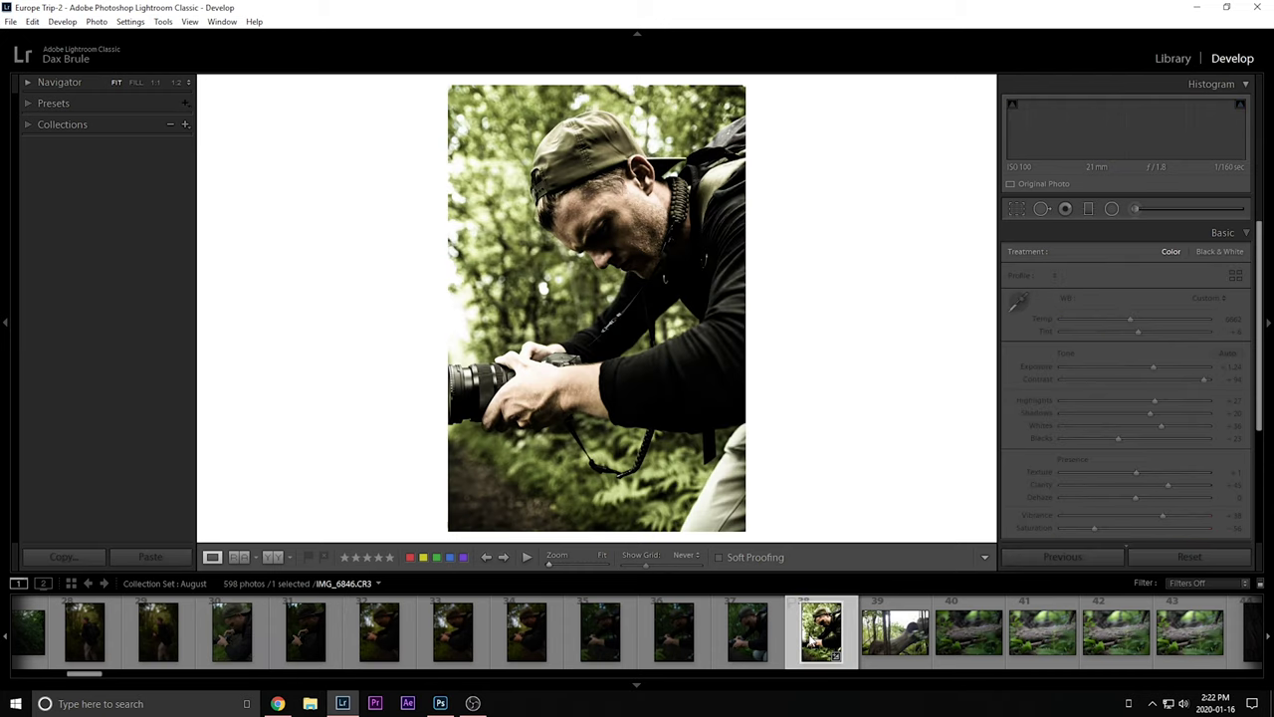
click(1188, 556)
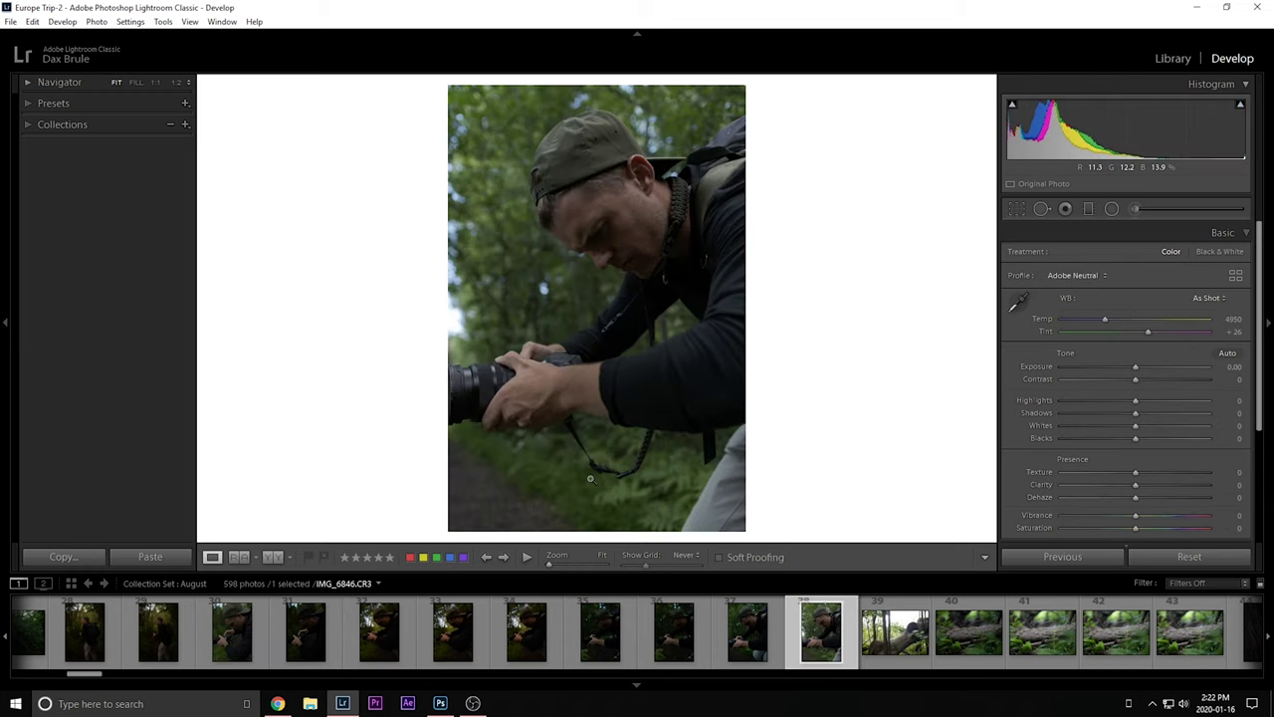
click(1154, 369)
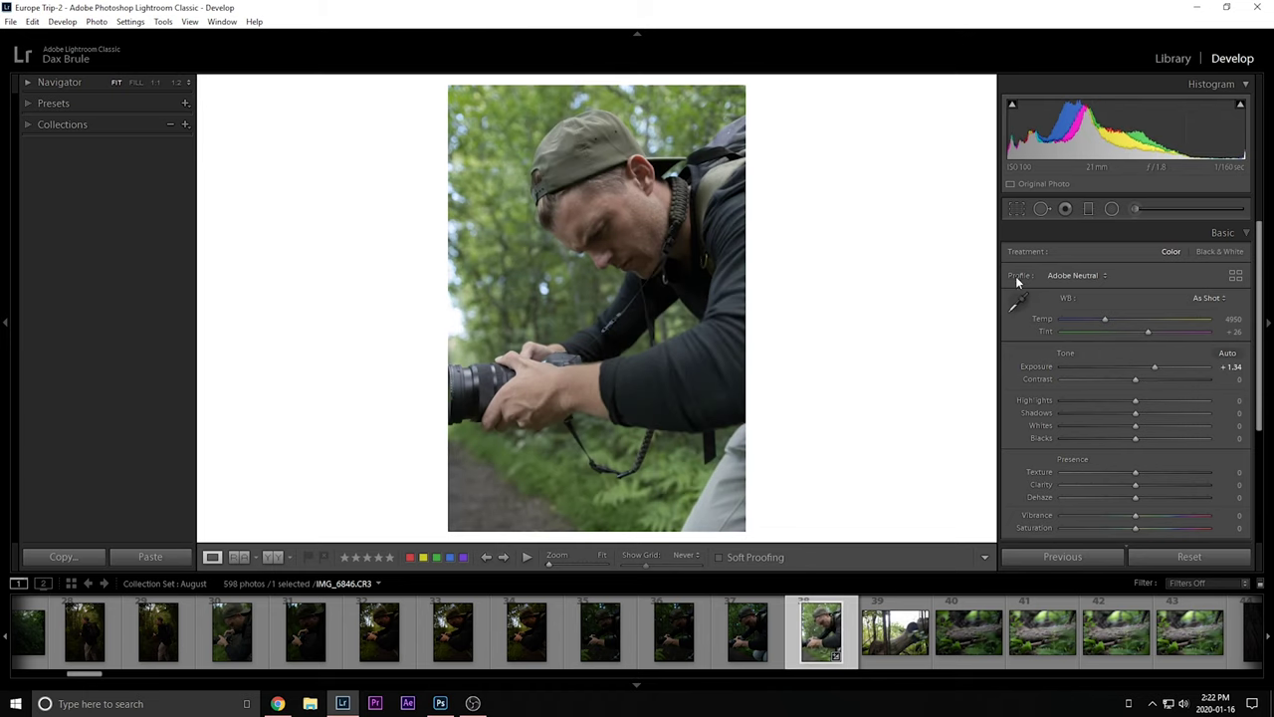
click(1199, 232)
click(1199, 234)
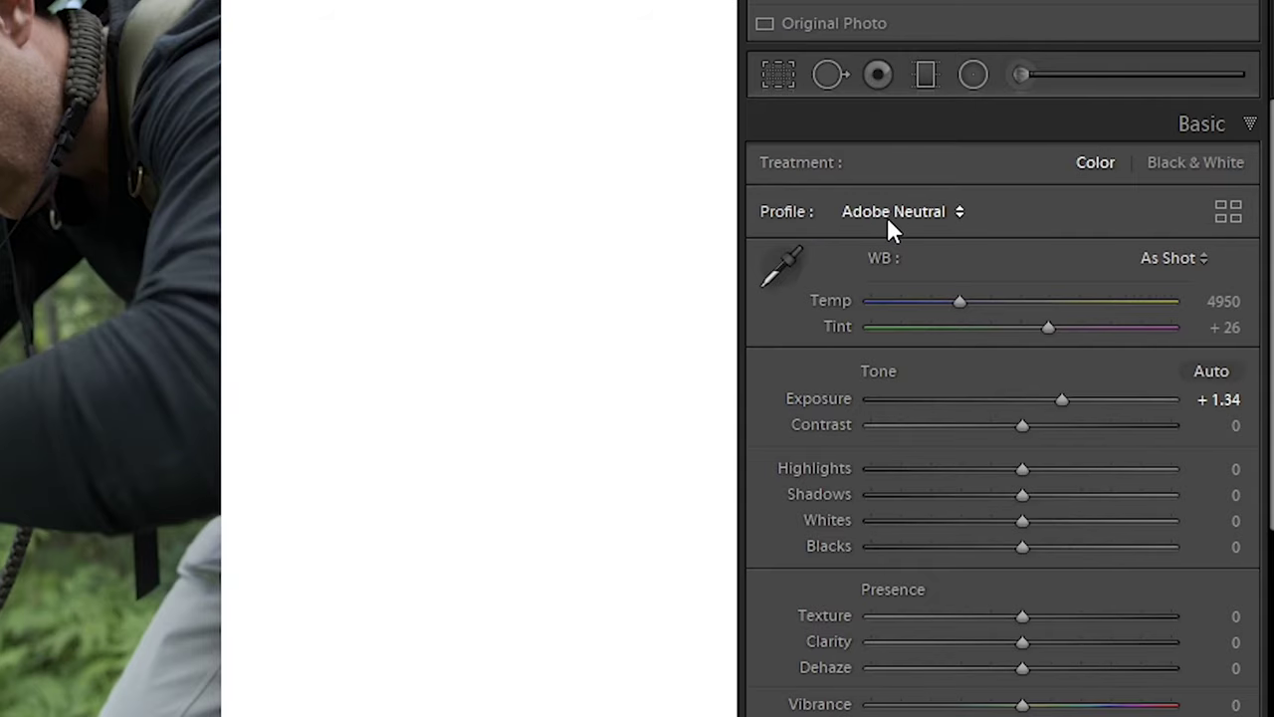
Apply the Kono profile from the User Profiles group in the profile browser.
click(886, 219)
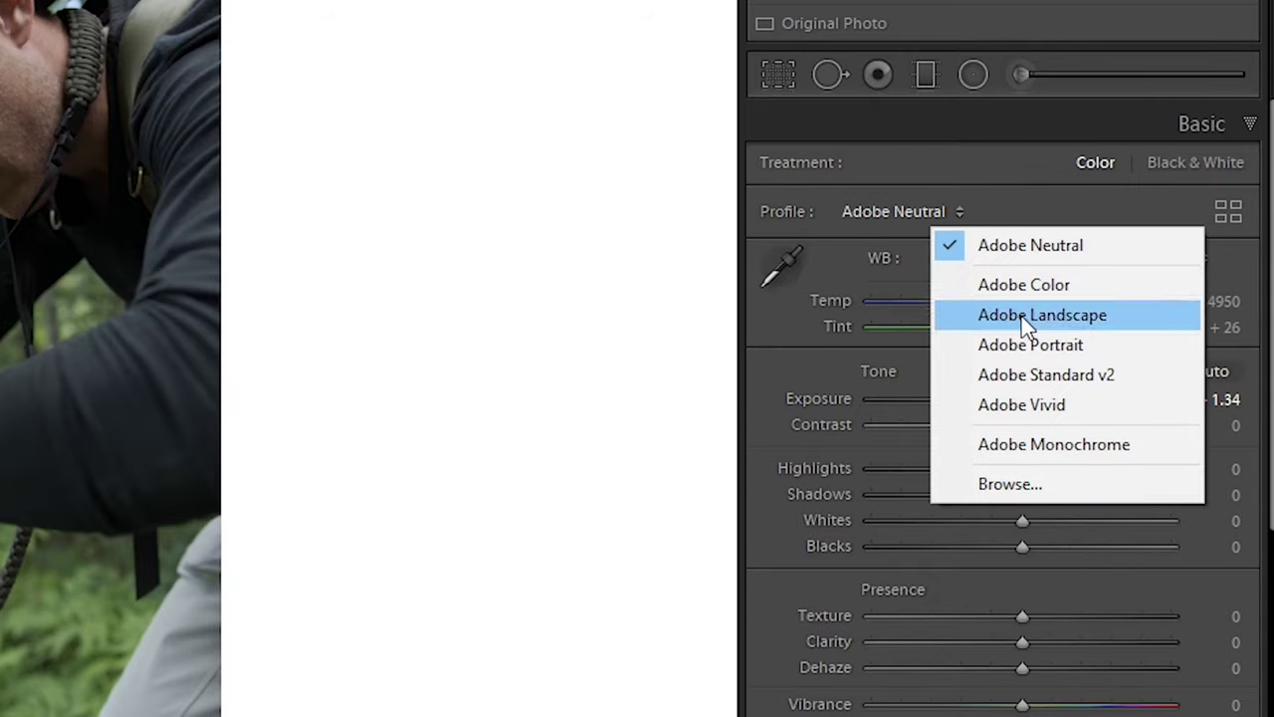
click(1027, 487)
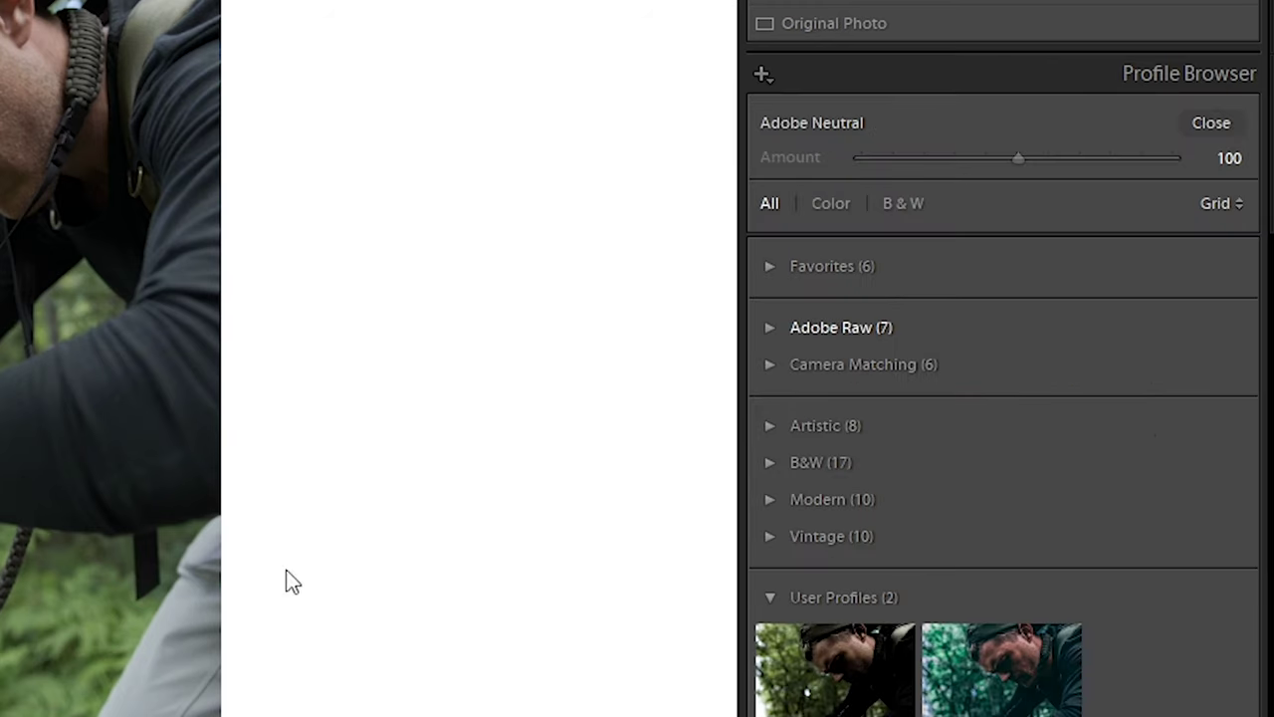
click(772, 599)
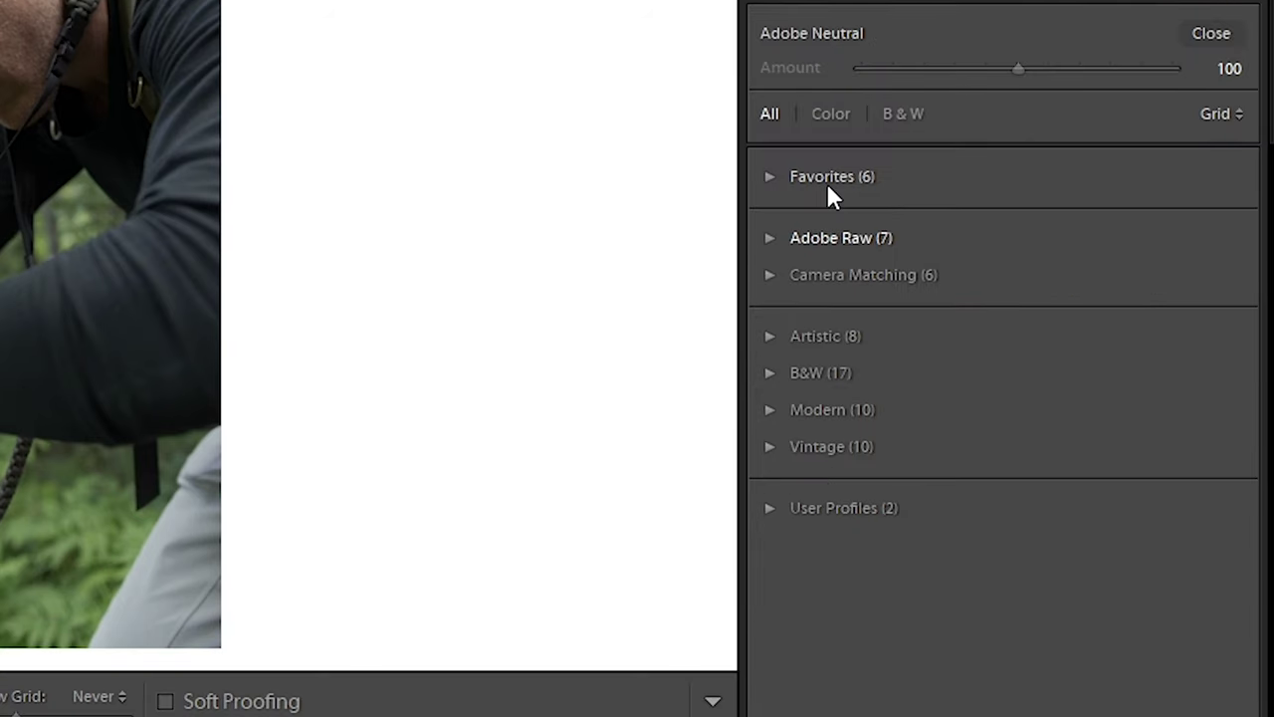
click(774, 177)
click(769, 180)
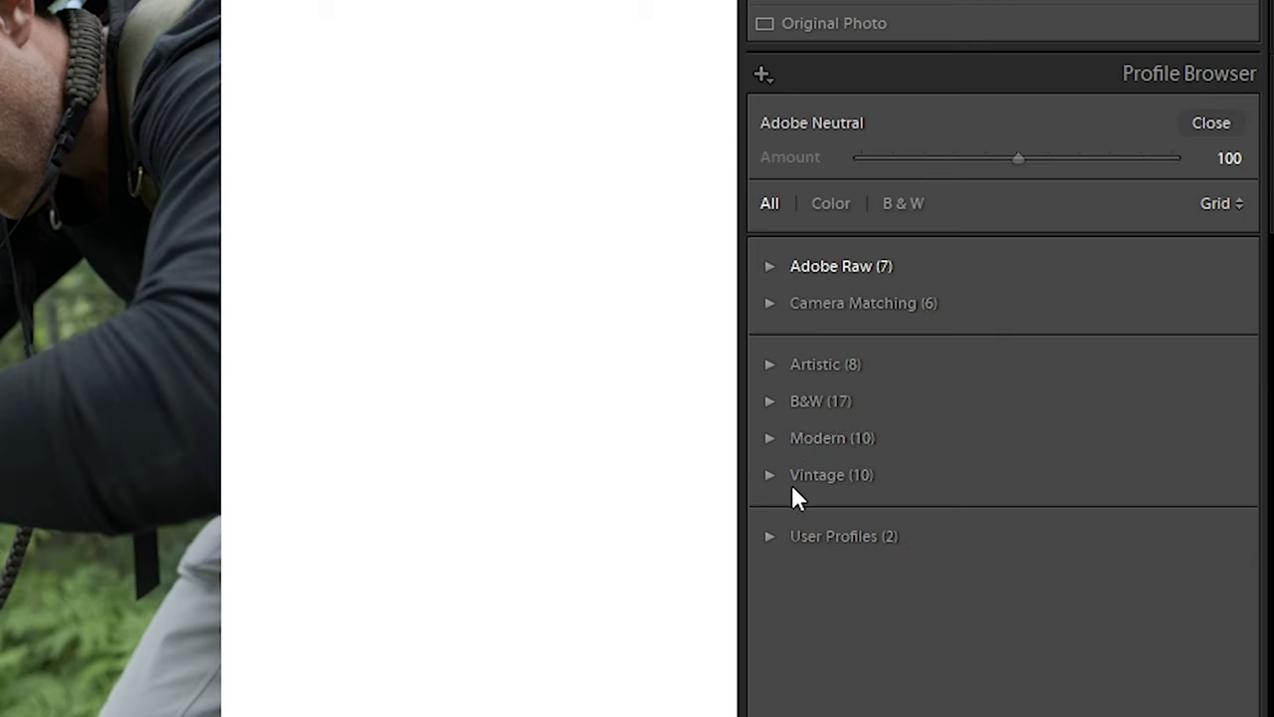
click(769, 405)
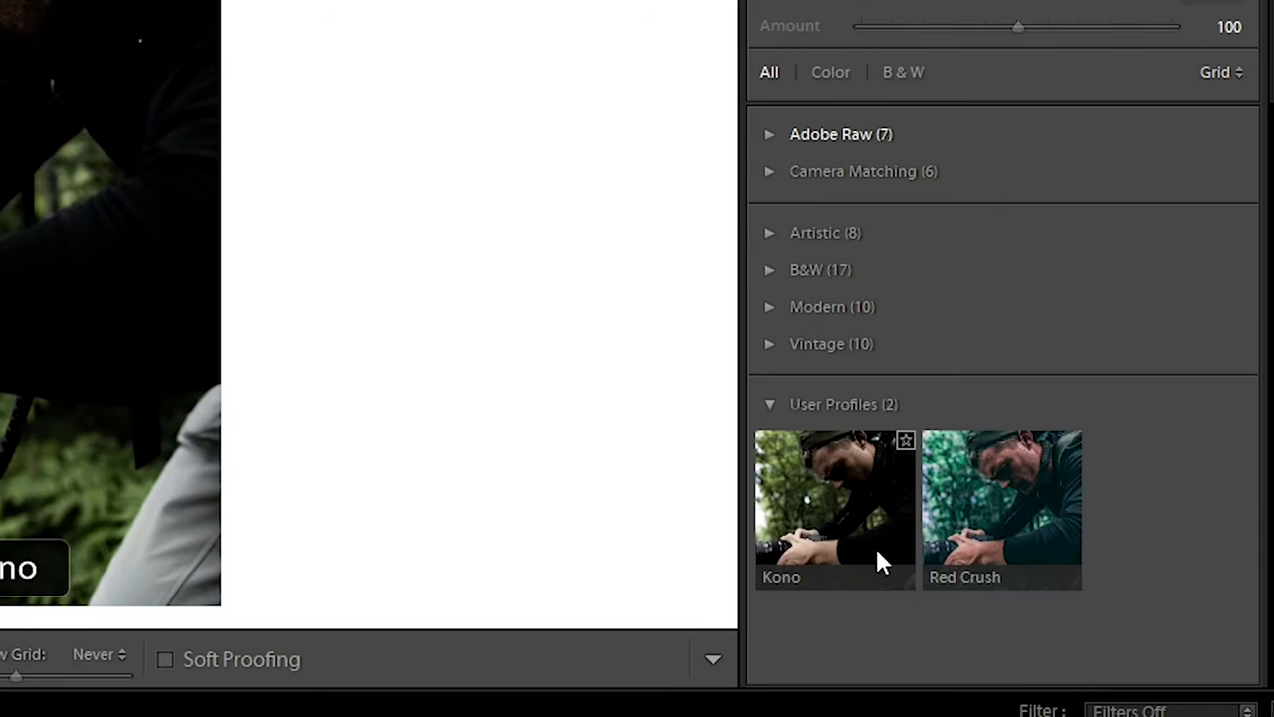
click(875, 549)
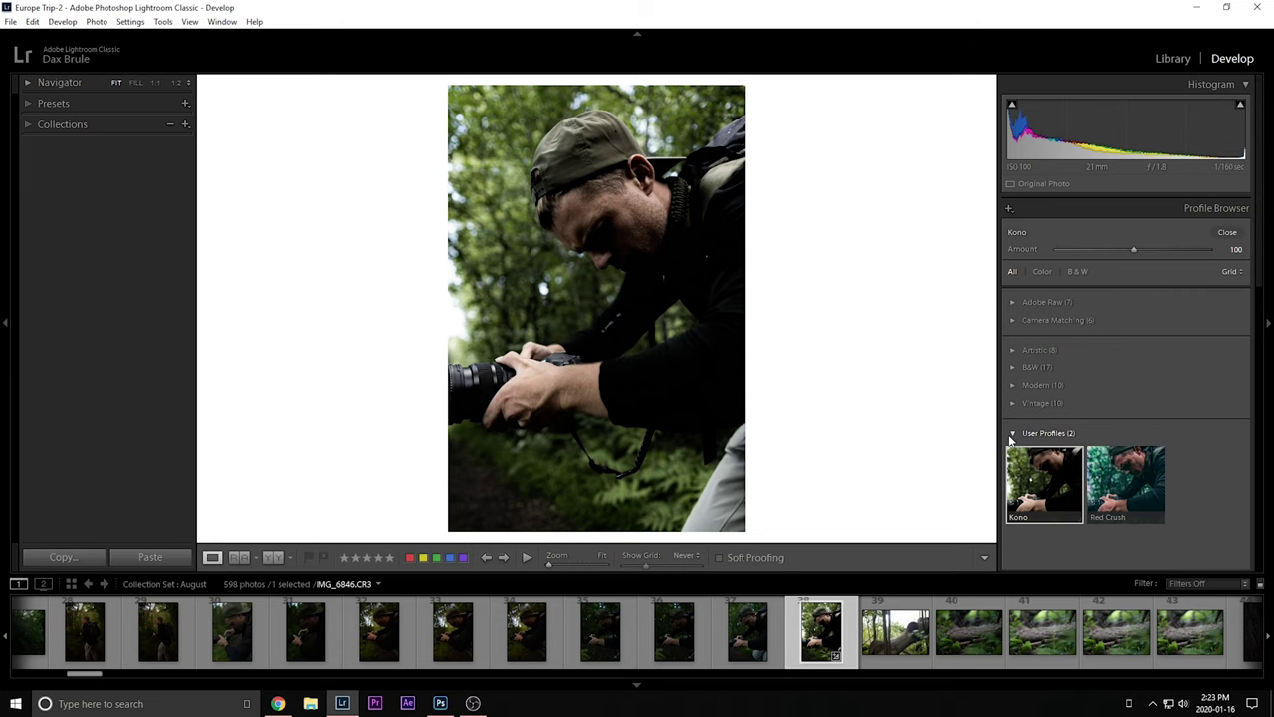
click(1012, 435)
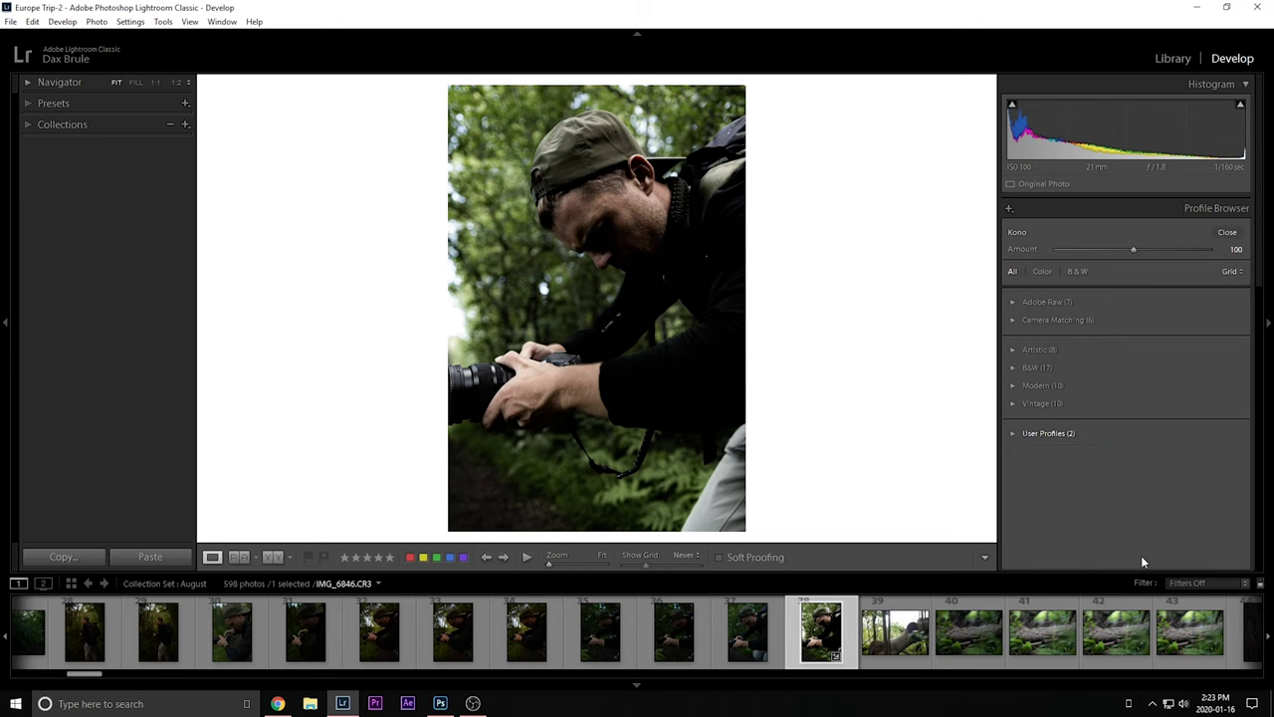
click(1227, 232)
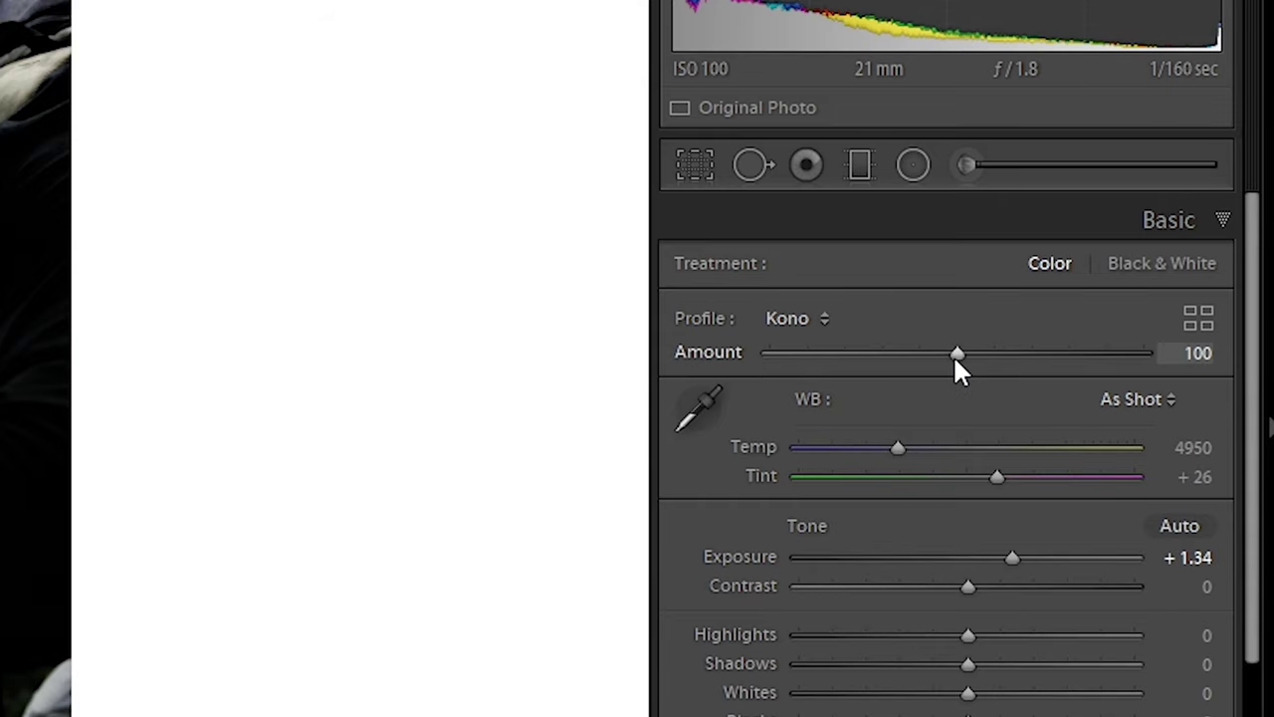
Adjust the Kono profile Amount, trying 200 and 0 before settling on 175.
drag(953, 359, 1219, 366)
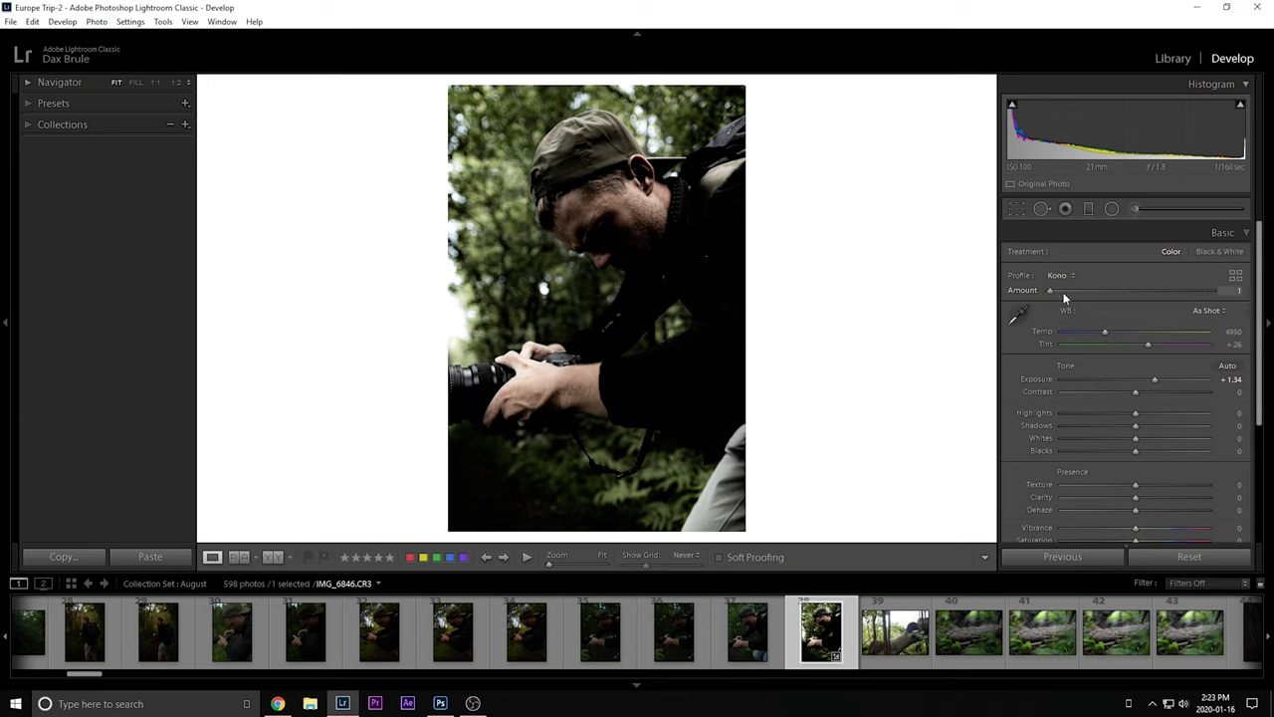
drag(1063, 297, 1202, 312)
drag(1136, 426, 1215, 436)
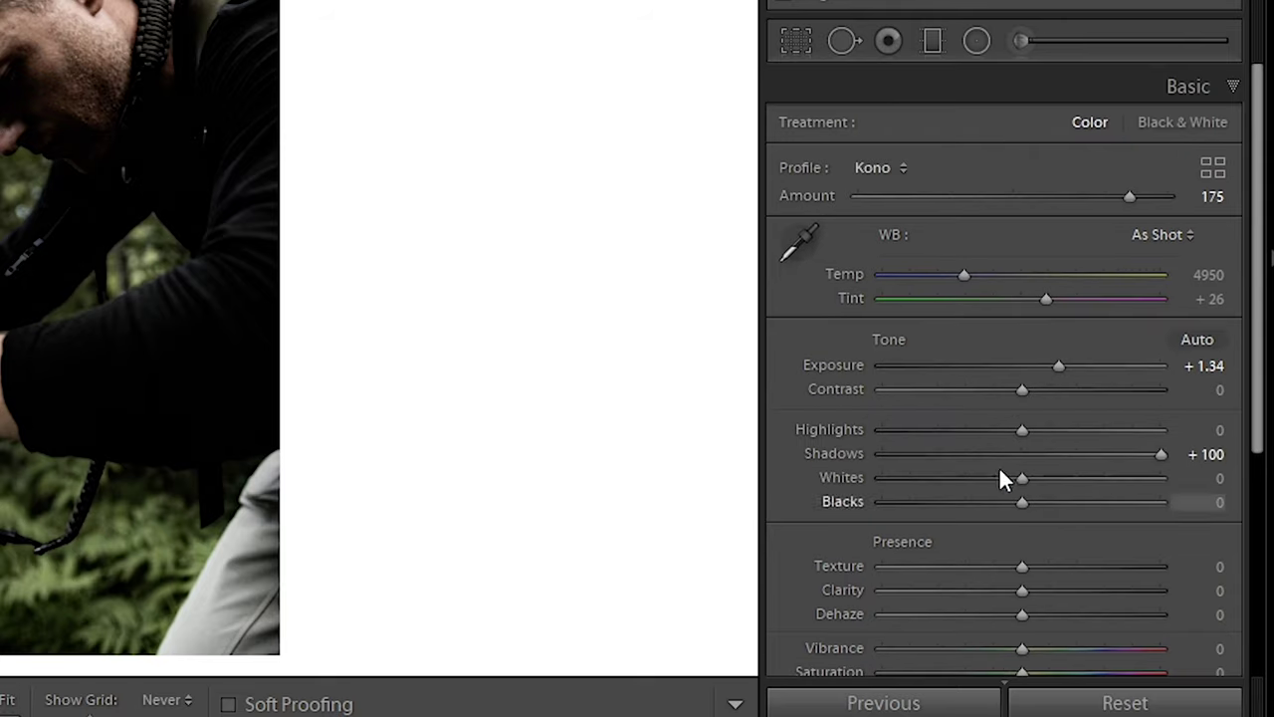
Review the Lens Corrections and Split Toning panels, reopen Basic with Ctrl+1, then switch to Photoshop.
click(1189, 230)
click(1188, 283)
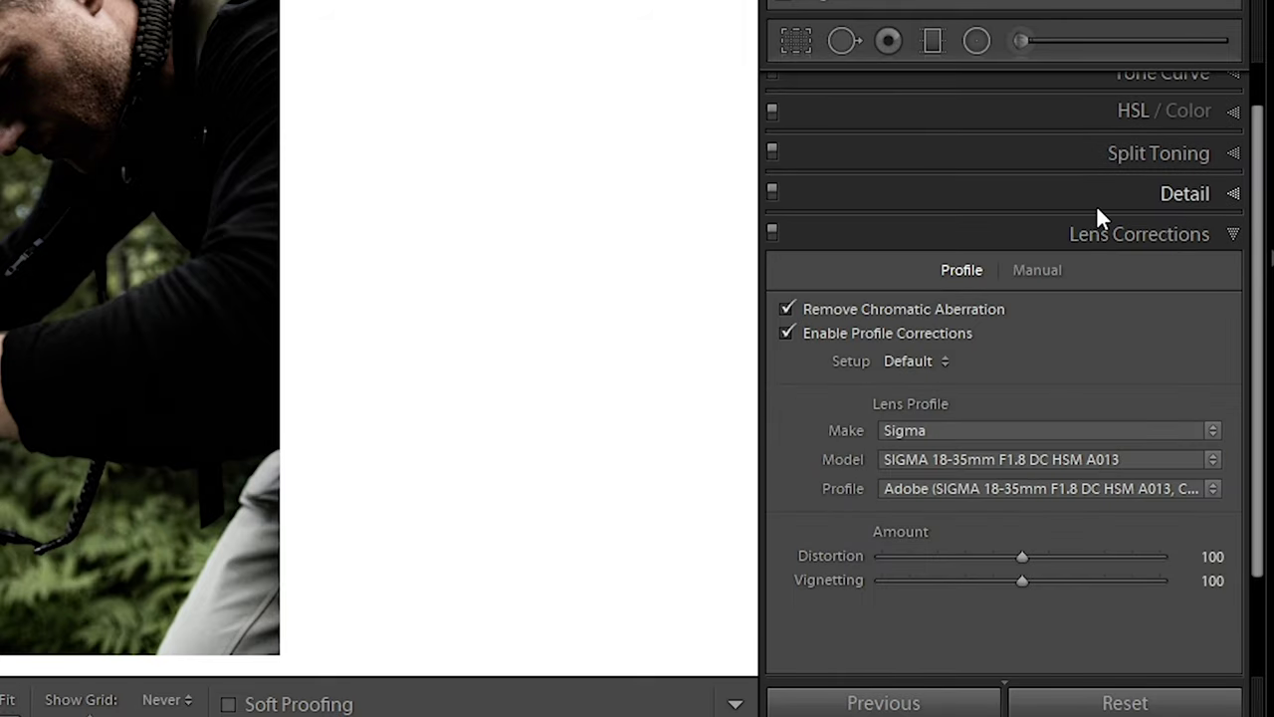
click(1100, 232)
click(1158, 288)
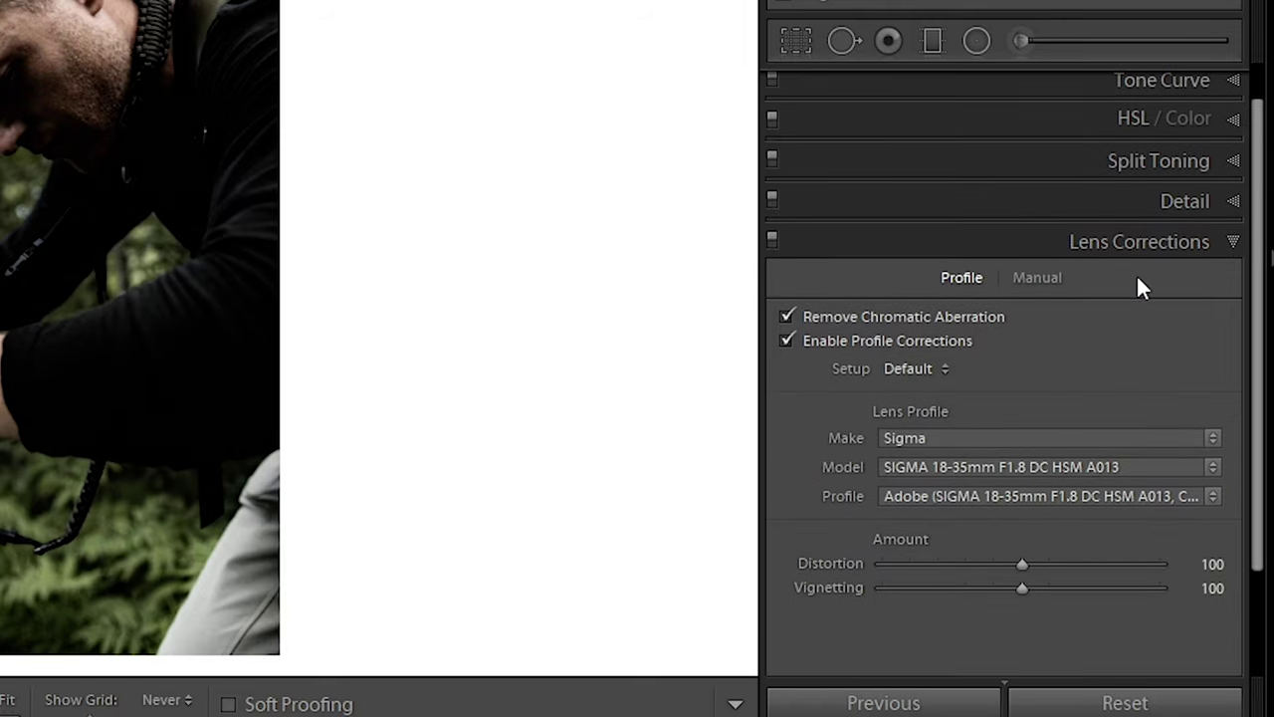
click(1153, 248)
click(1167, 213)
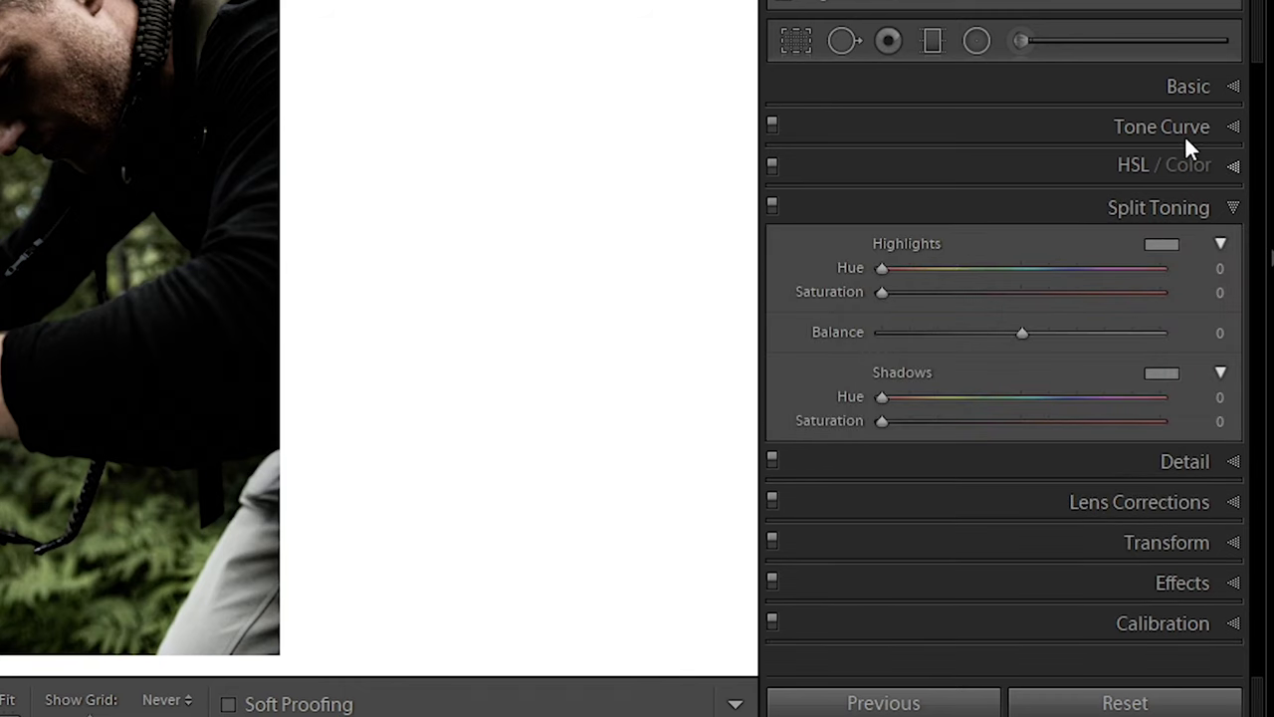
key(ctrl+1)
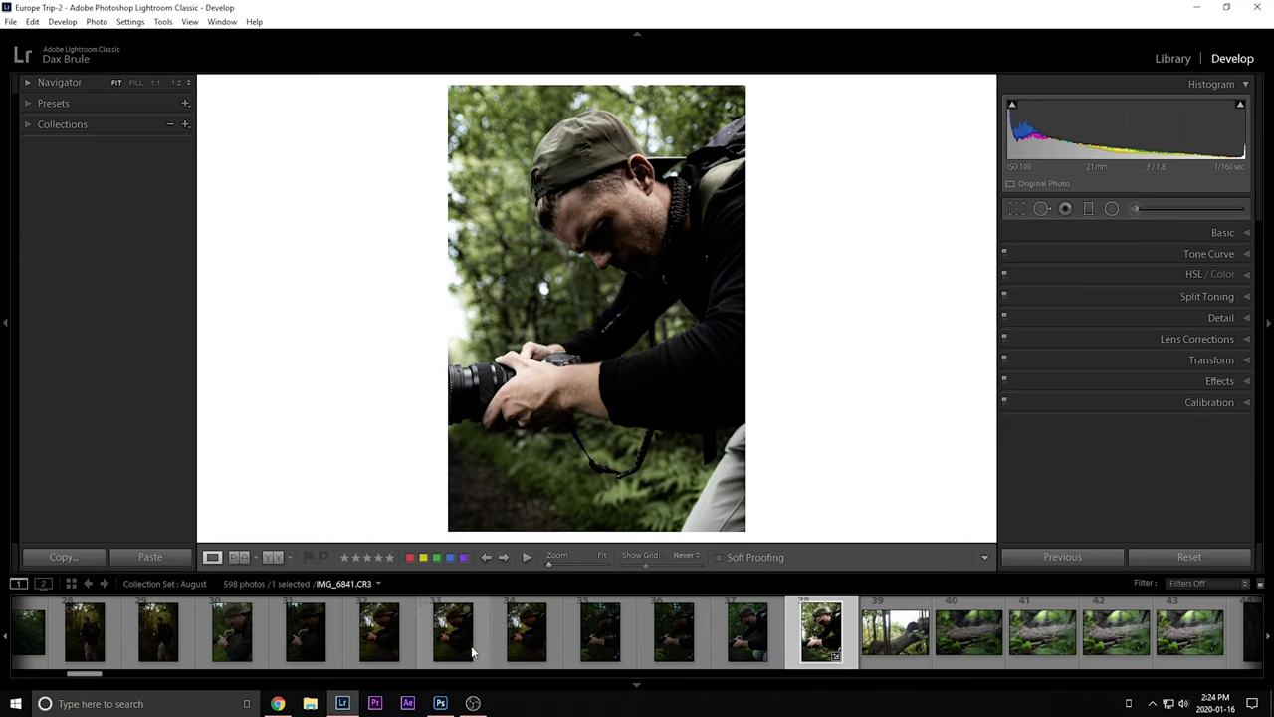
click(440, 704)
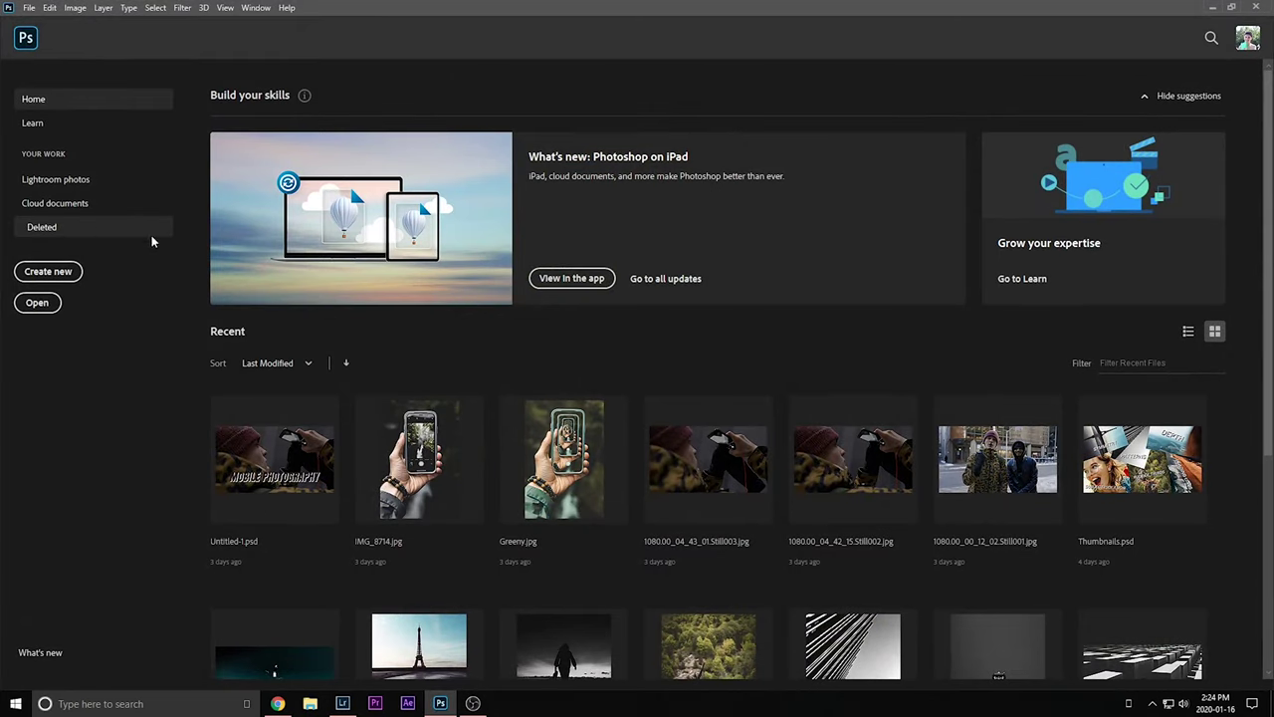